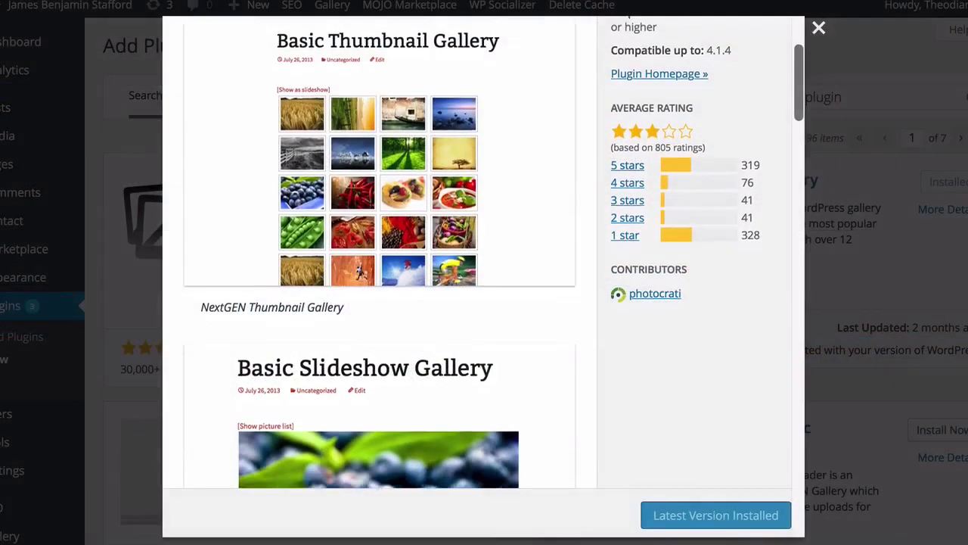
Step: Examine the sample thumbnail and slideshow galleries in the NextGEN Gallery plugin details
scroll(378, 302, down, 2)
scroll(484, 272, down, 3)
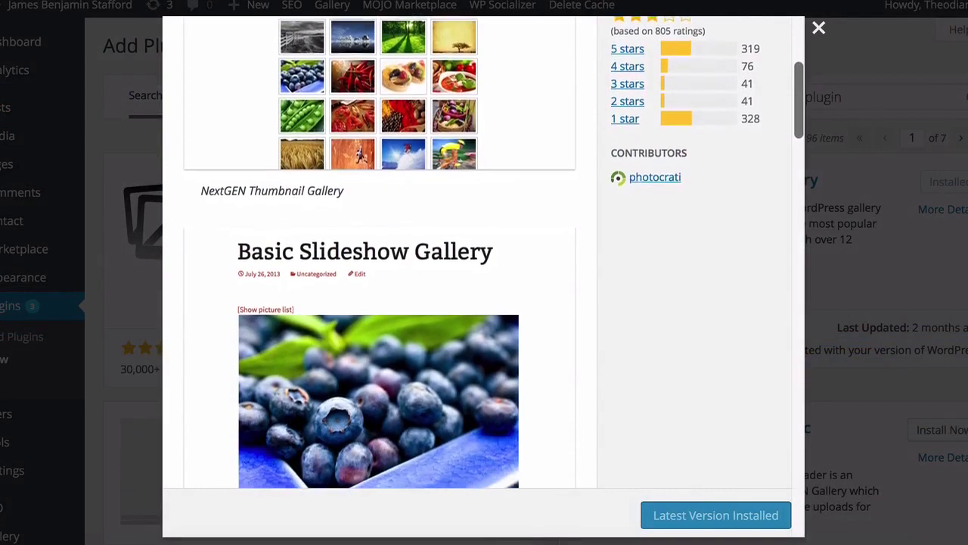
scroll(379, 303, down, 4)
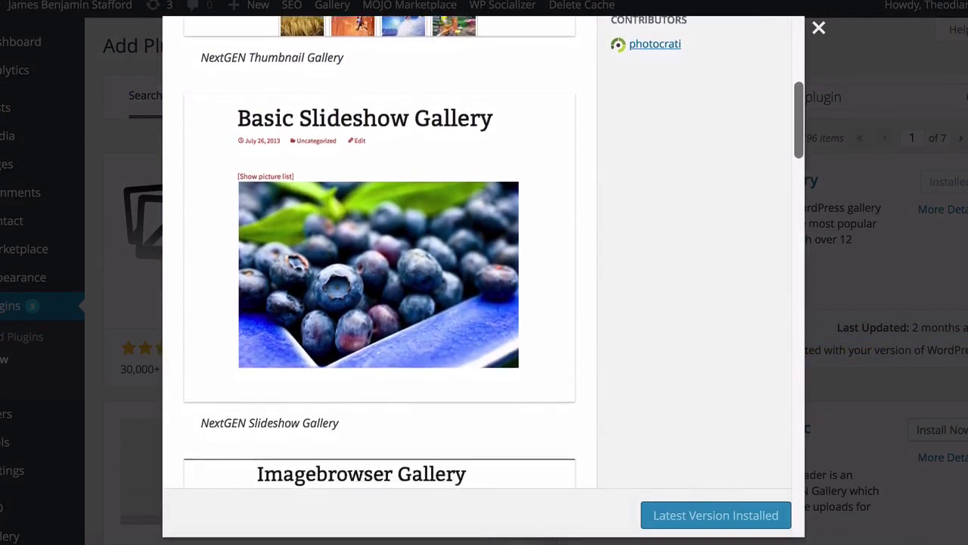
scroll(378, 303, down, 1)
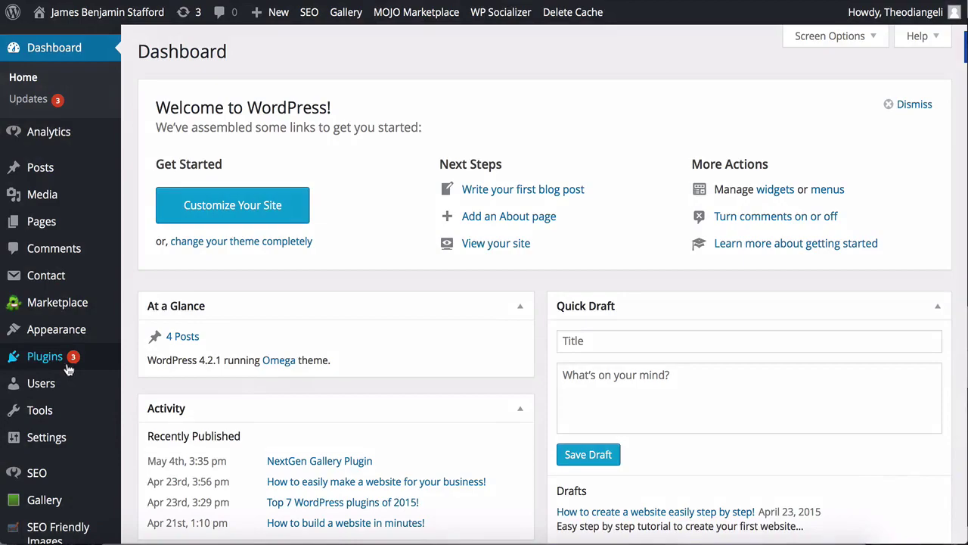
Step: Search the new plugins for "next gen gallery", and install and activate NextGEN Gallery
mouse_move(114, 357)
click(152, 379)
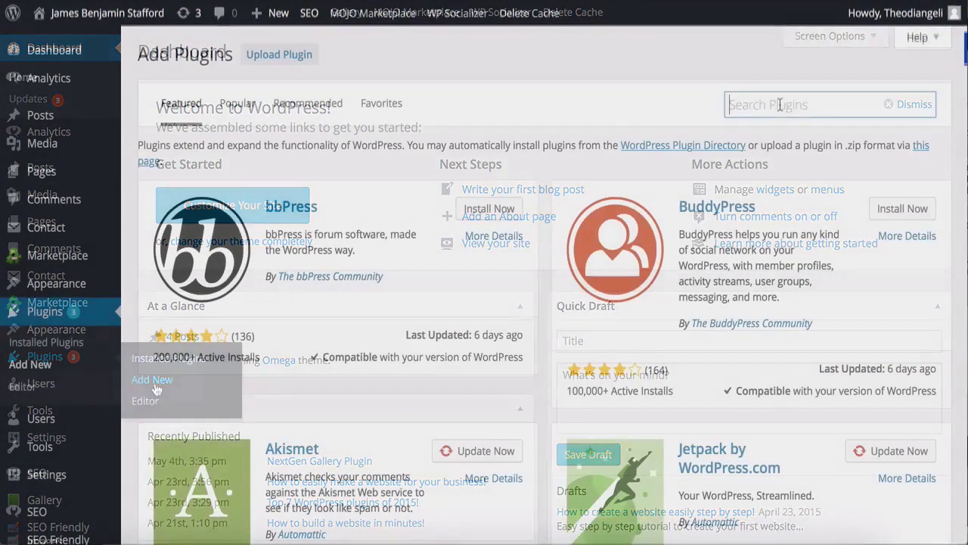
text(t gen gallery)
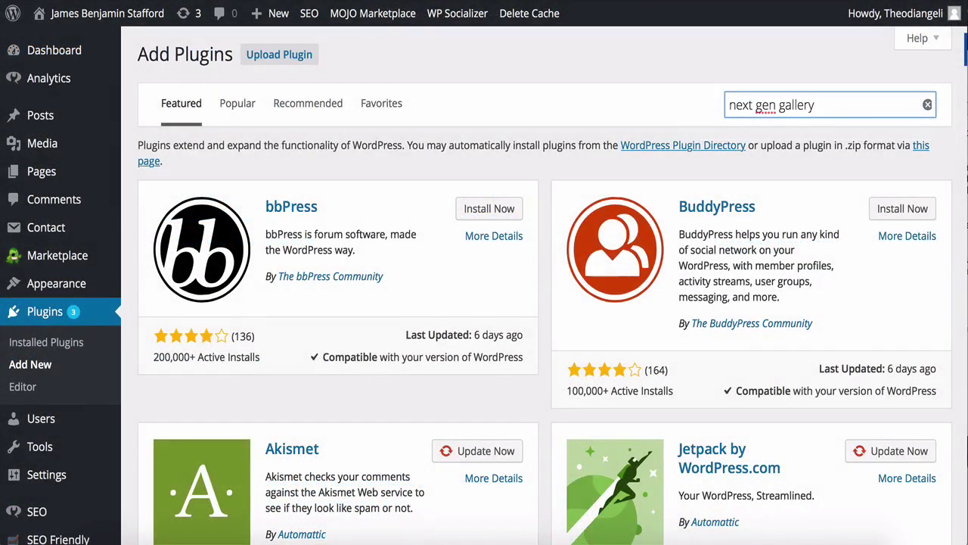
key(Return)
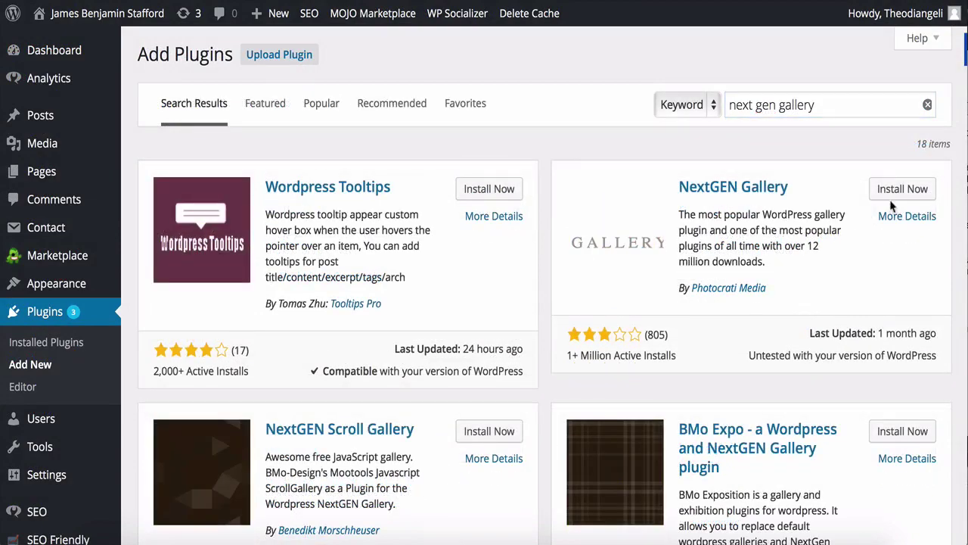
click(903, 189)
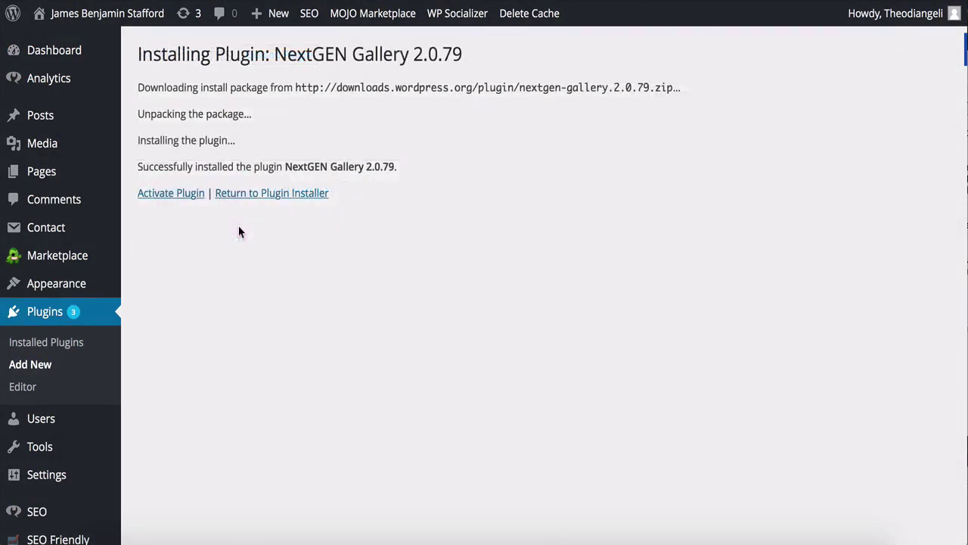
click(171, 193)
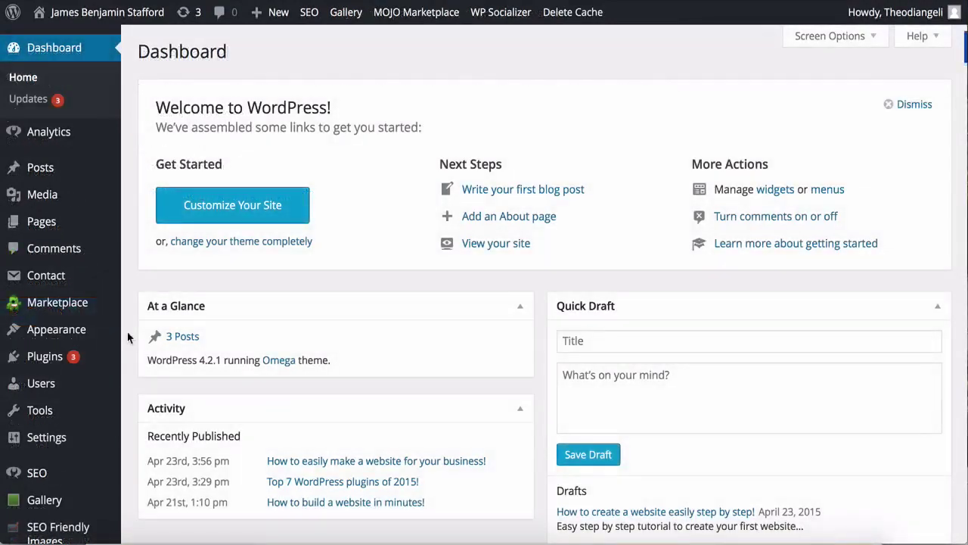
Step: Open the NextGEN Gallery overview page and review its At a Glance summary and About section
scroll(127, 337, down, 2)
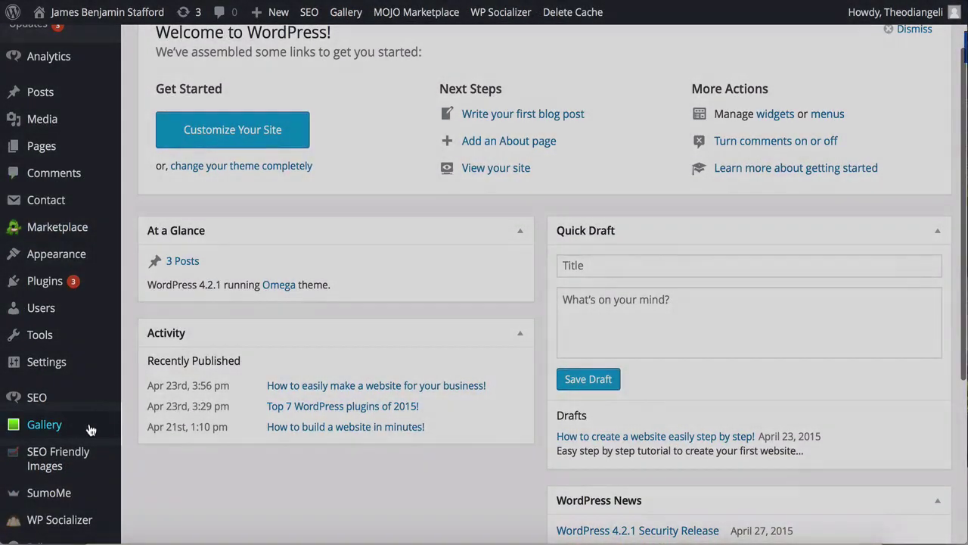
mouse_move(90, 429)
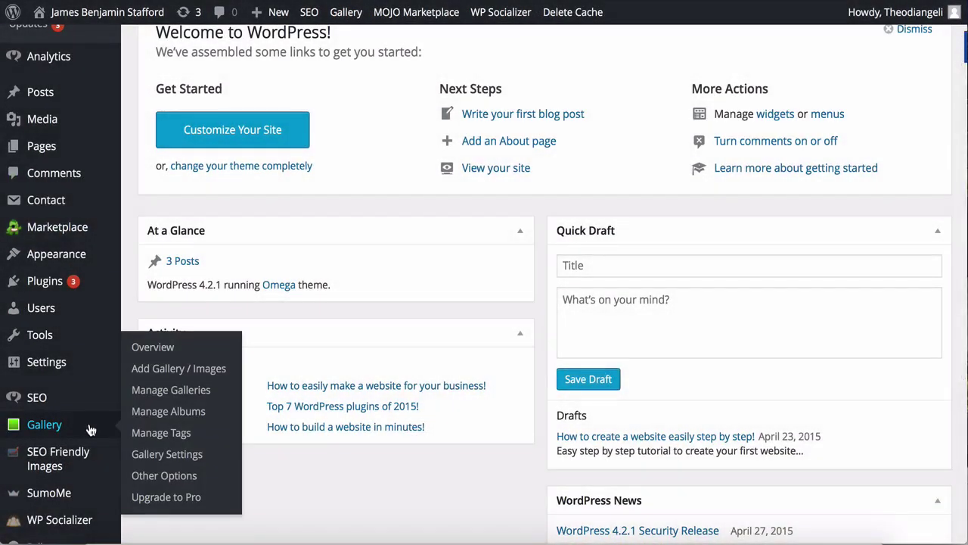
click(190, 350)
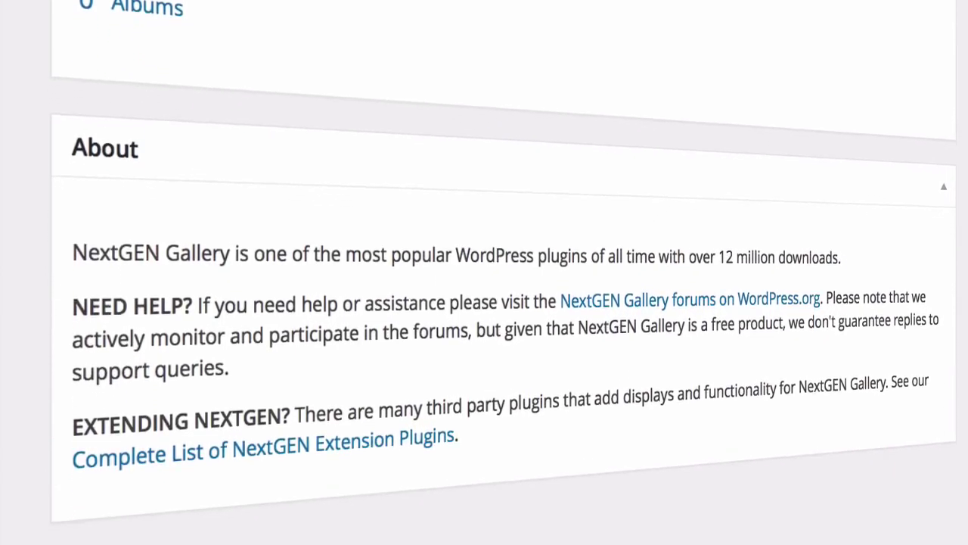
scroll(130, 288, down, 1)
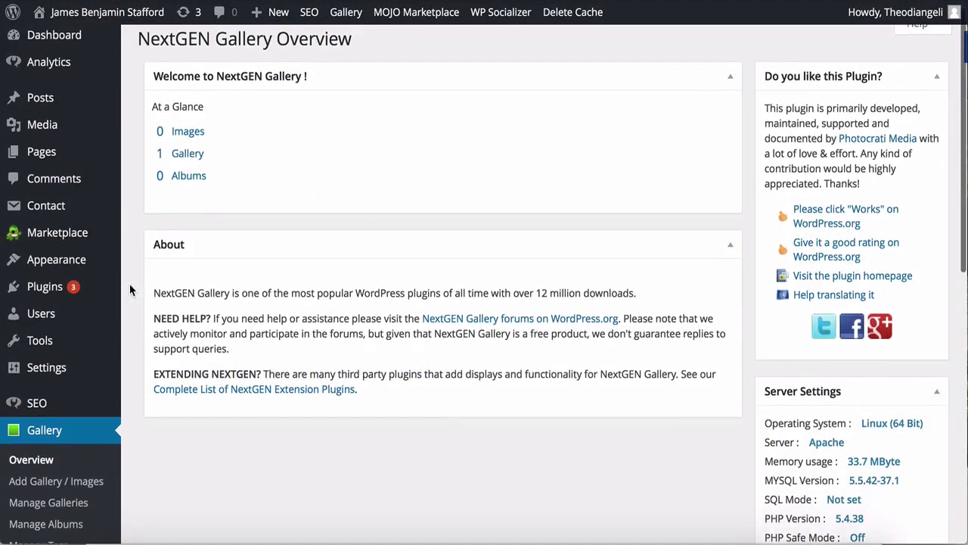
scroll(129, 290, down, 1)
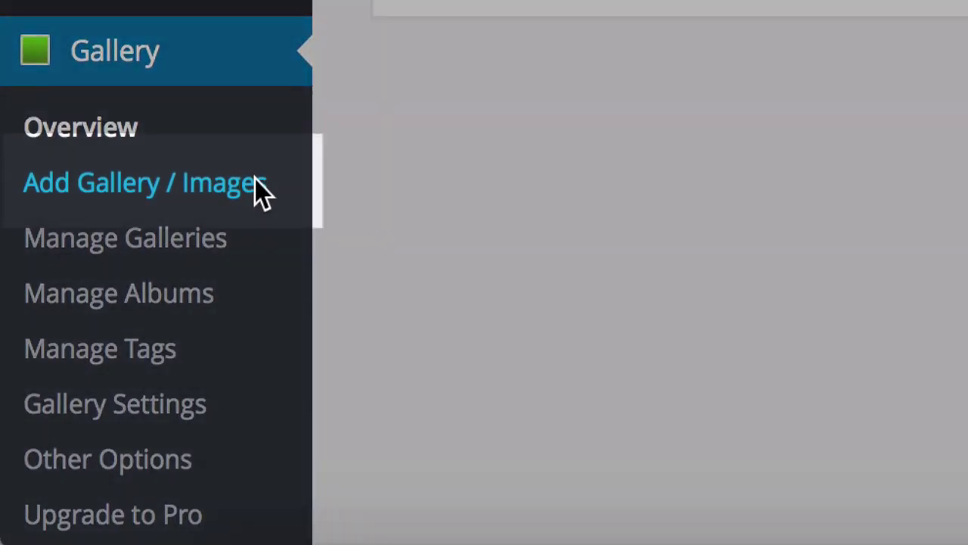
Step: Start adding a gallery and queue all the images in the Nextgen Gallery Plugin folder for upload
click(255, 182)
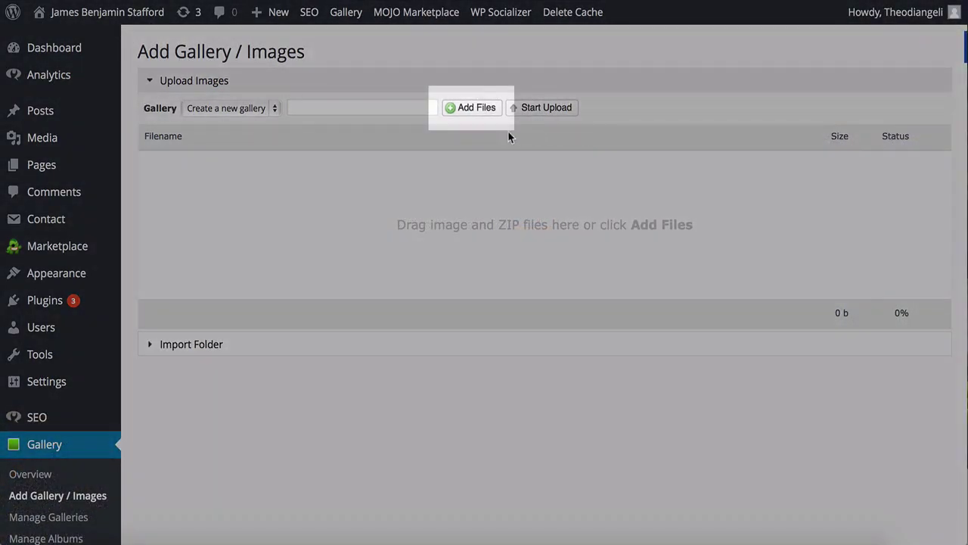
click(475, 109)
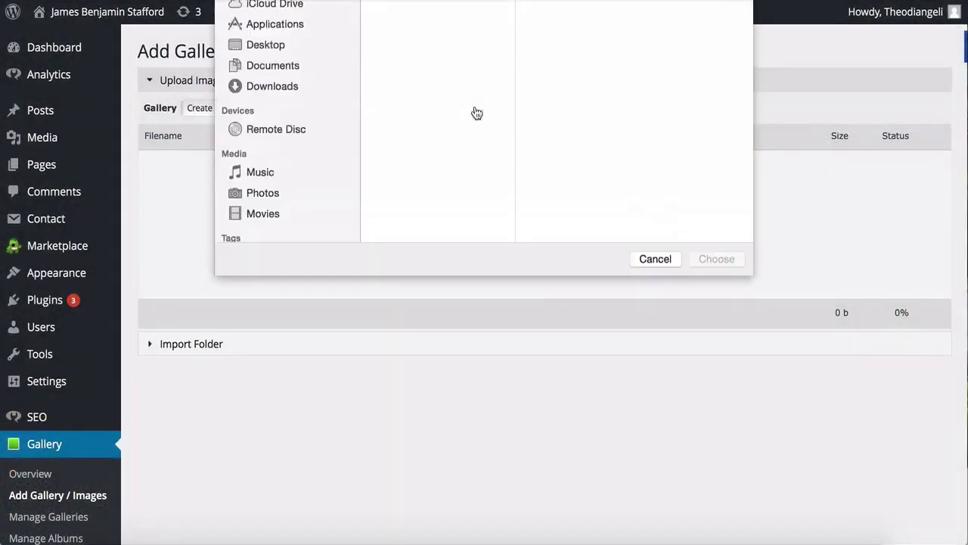
scroll(475, 106, down, 2)
key(super+a)
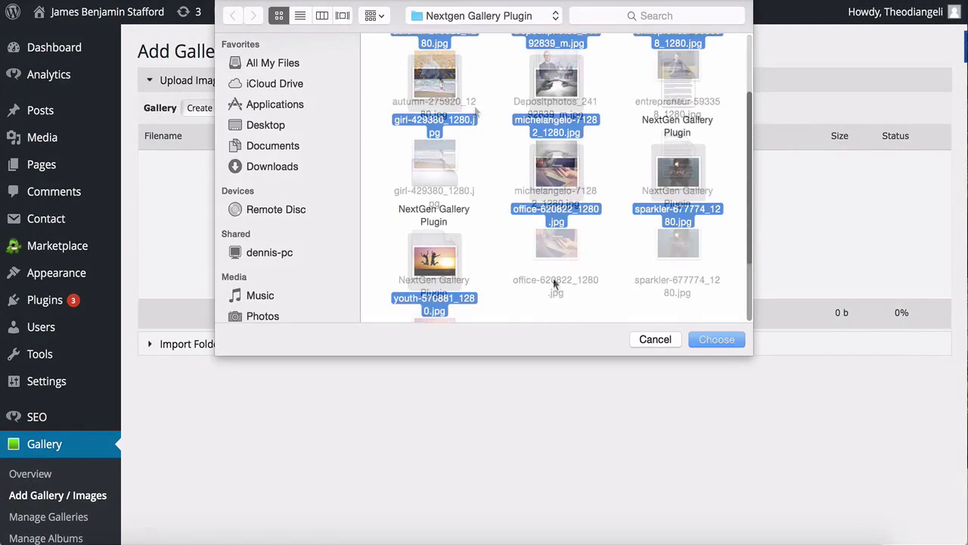
click(715, 340)
Step: Name the new gallery PhotoGallery and upload the queued images to it
click(308, 107)
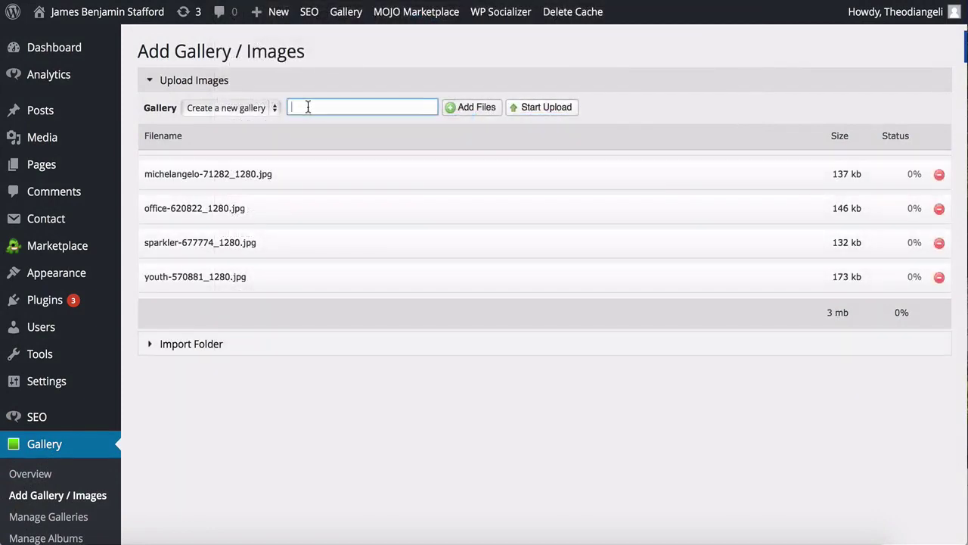
text(Ga)
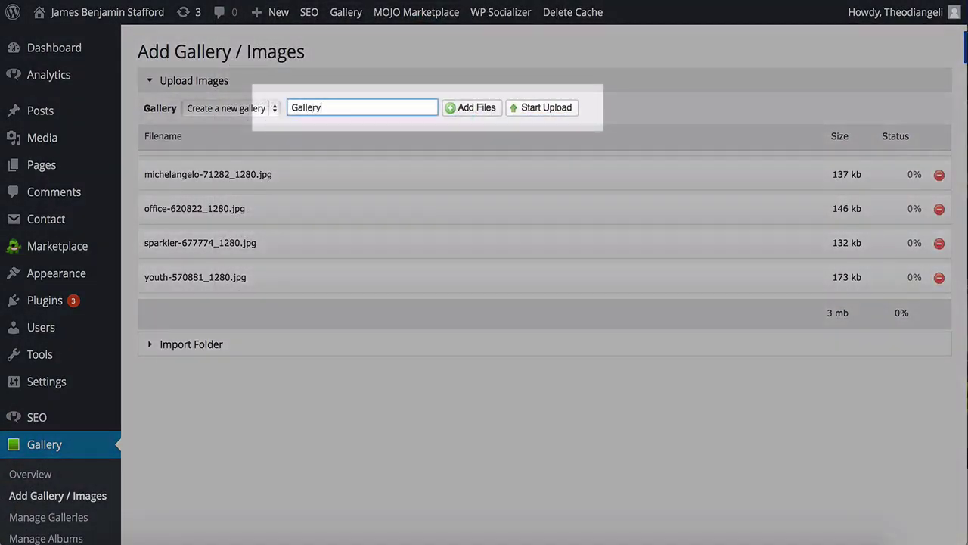
text(llery)
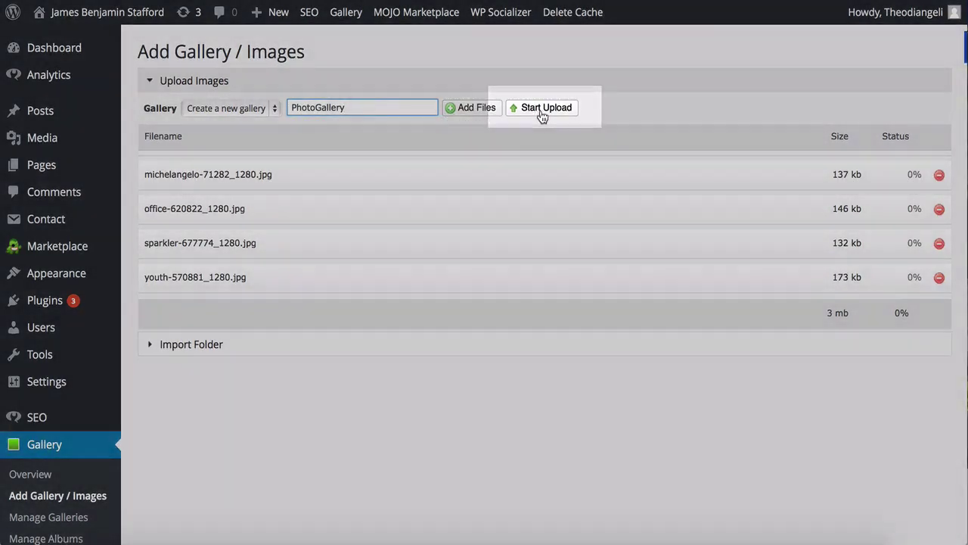
click(541, 110)
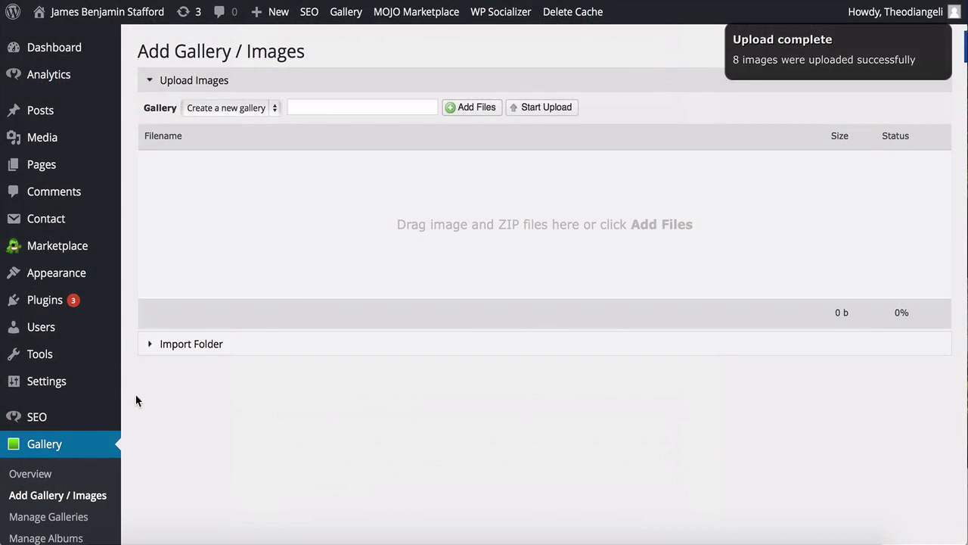
Step: Examine the Import Folder options for creating a gallery from a server folder
click(153, 348)
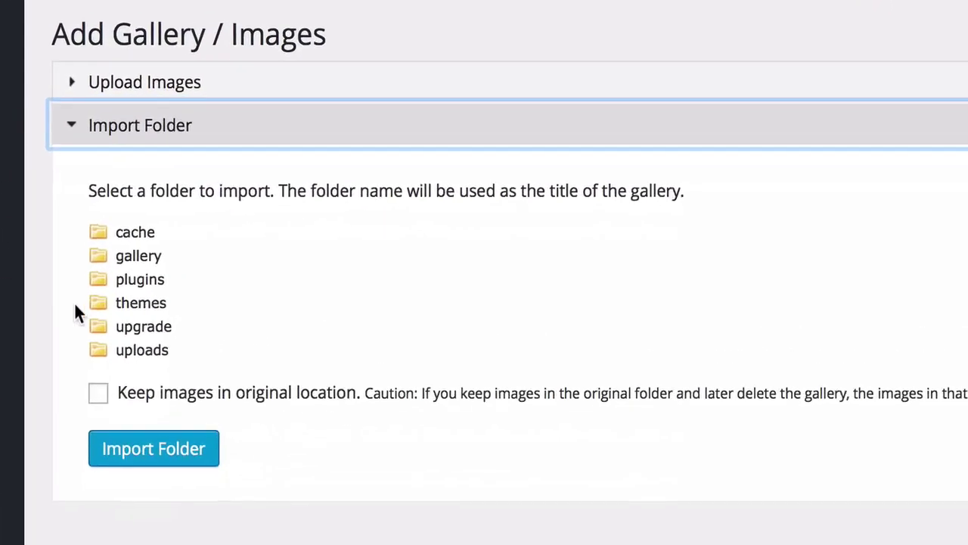
click(184, 187)
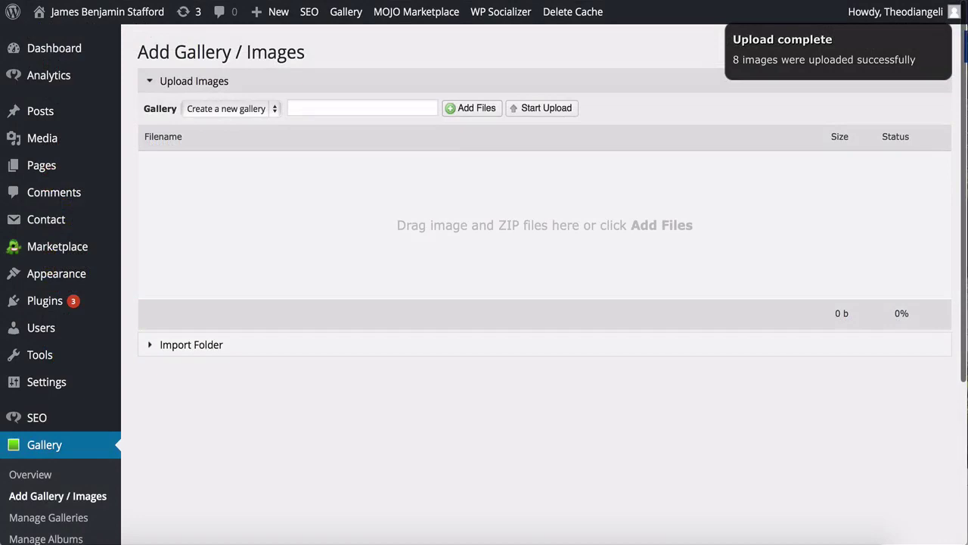
Step: Open PhotoGallery for management and rotate the "Successful boss" image 90° clockwise
scroll(128, 366, down, 3)
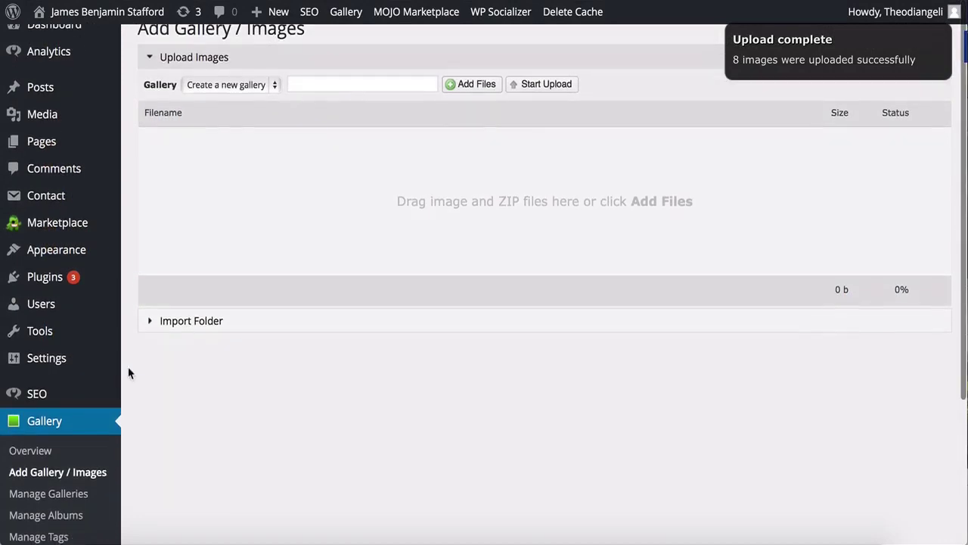
click(113, 350)
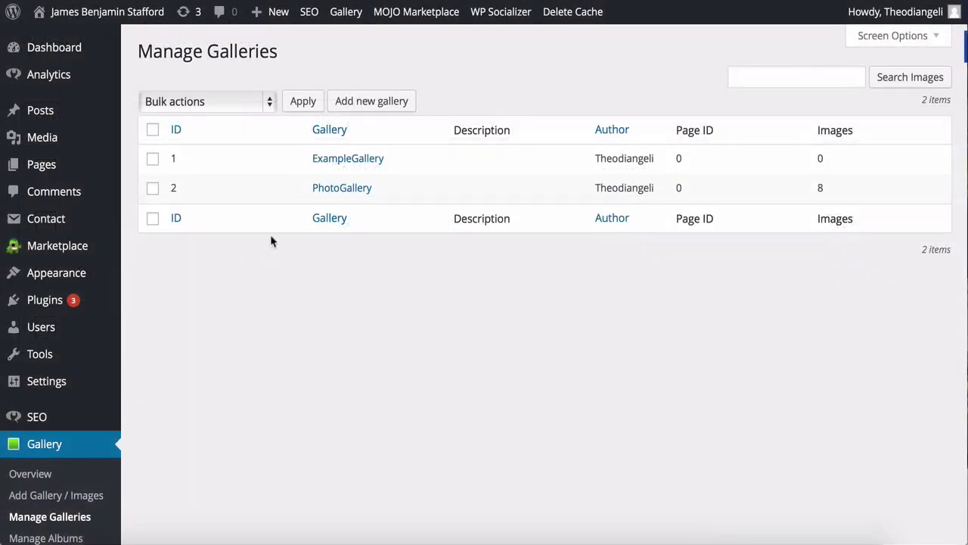
click(338, 189)
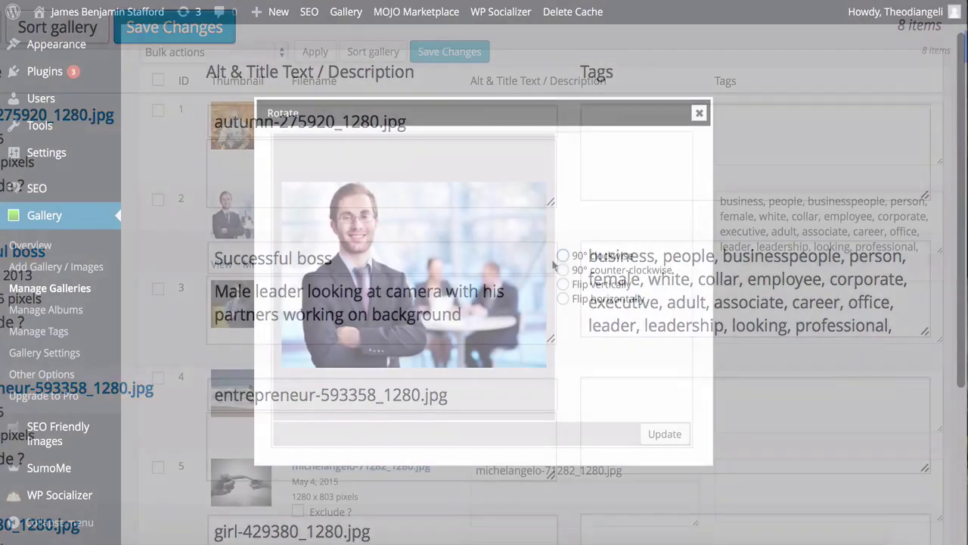
click(563, 256)
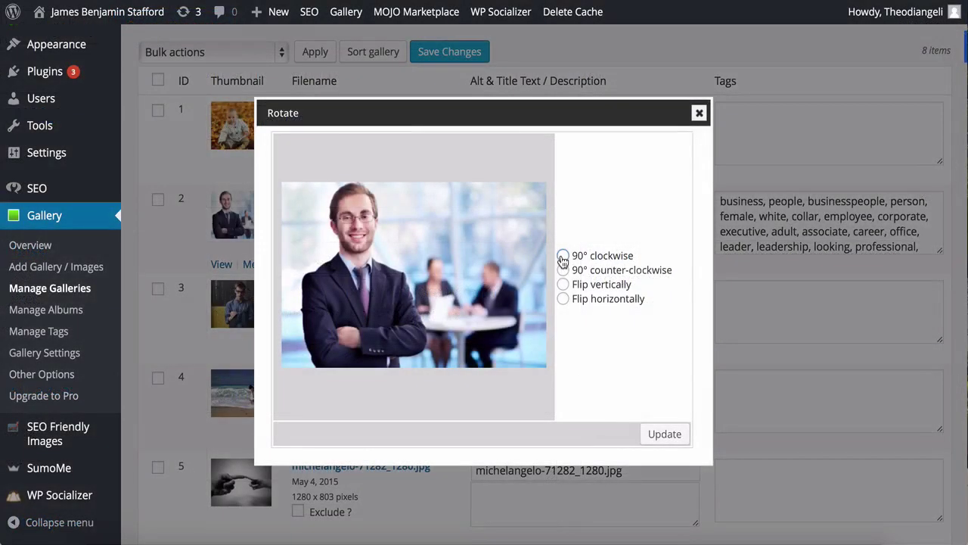
click(664, 434)
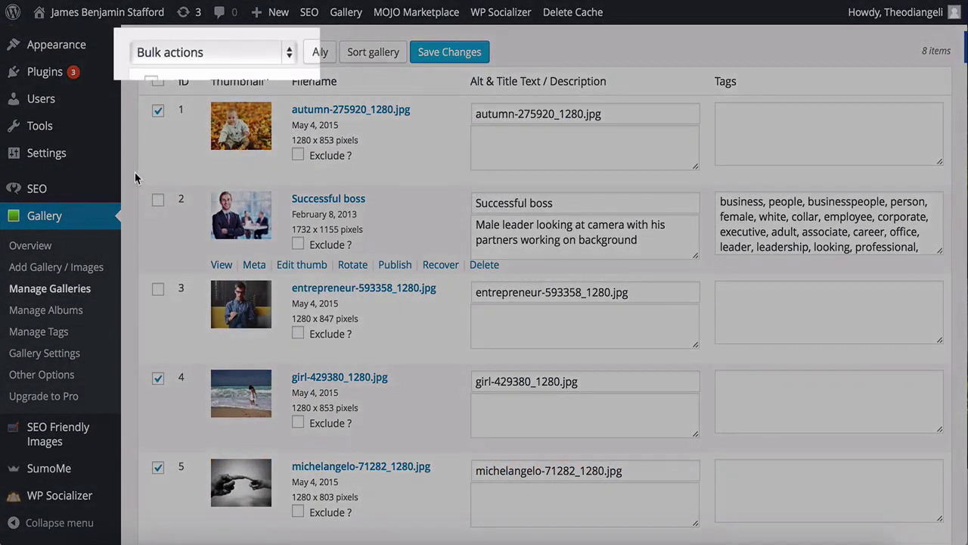
Step: Apply the Set watermark bulk action to the ticked images in PhotoGallery
click(281, 52)
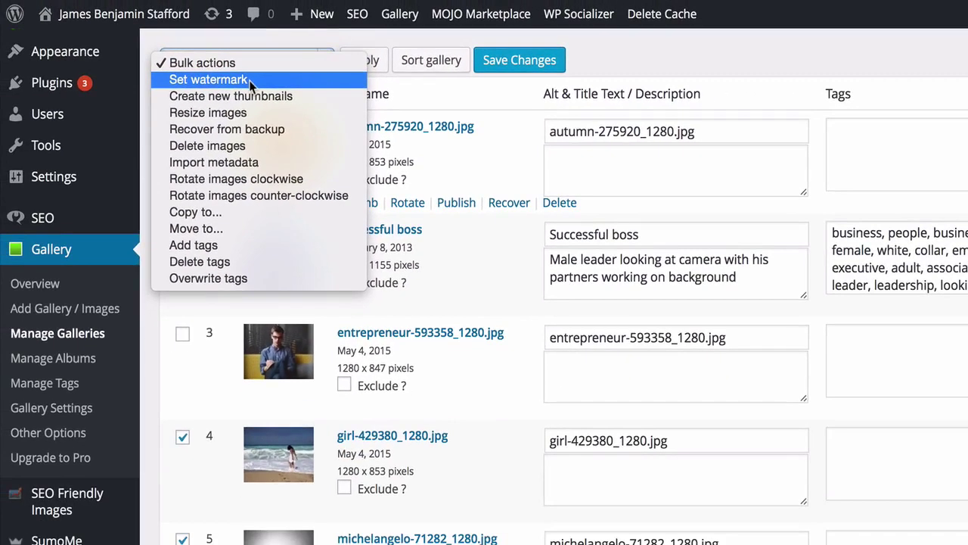
click(249, 80)
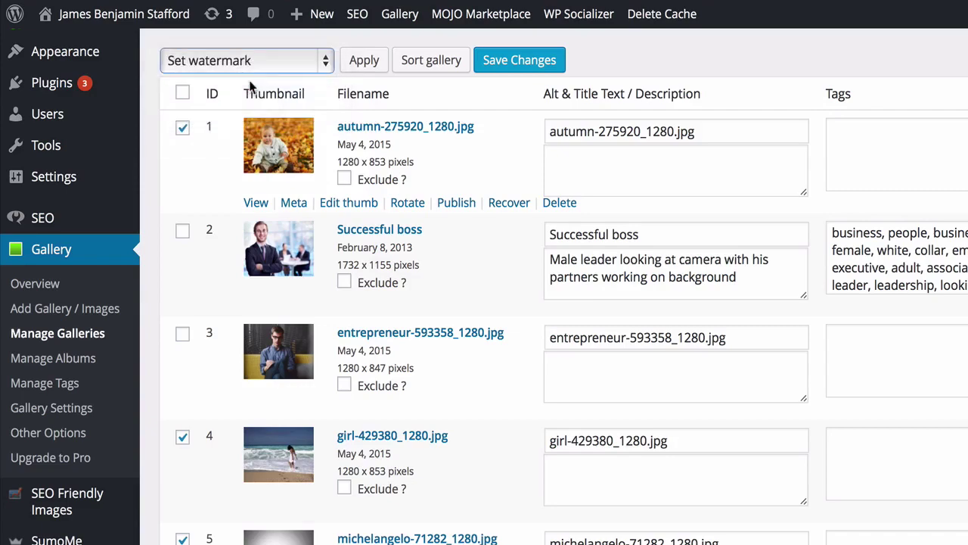
click(365, 63)
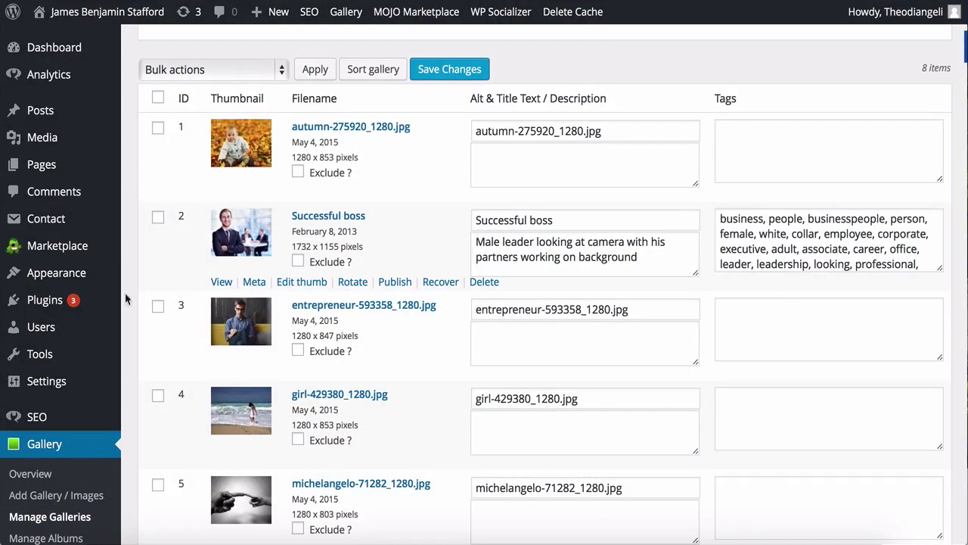
Step: Create a new album named Album1 and place PhotoGallery in it
scroll(126, 299, down, 5)
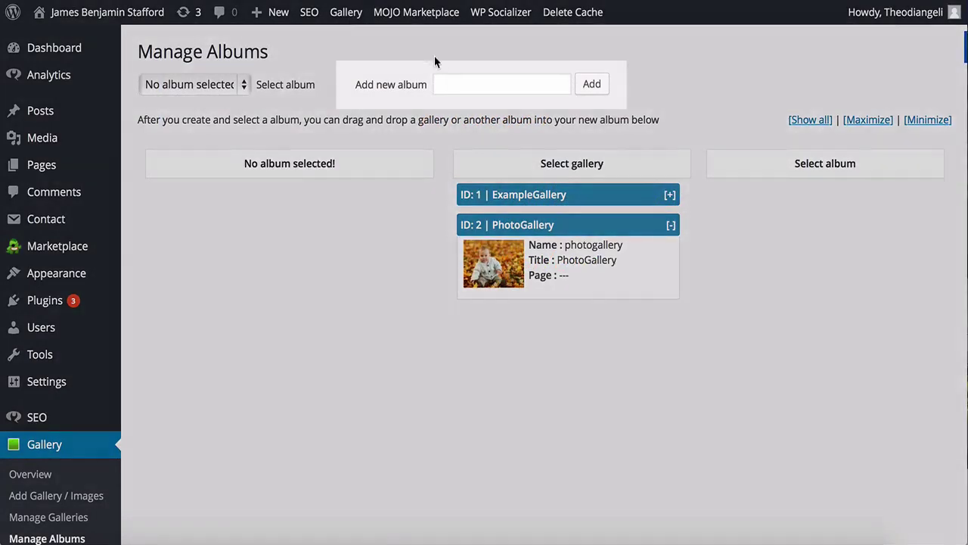
click(452, 84)
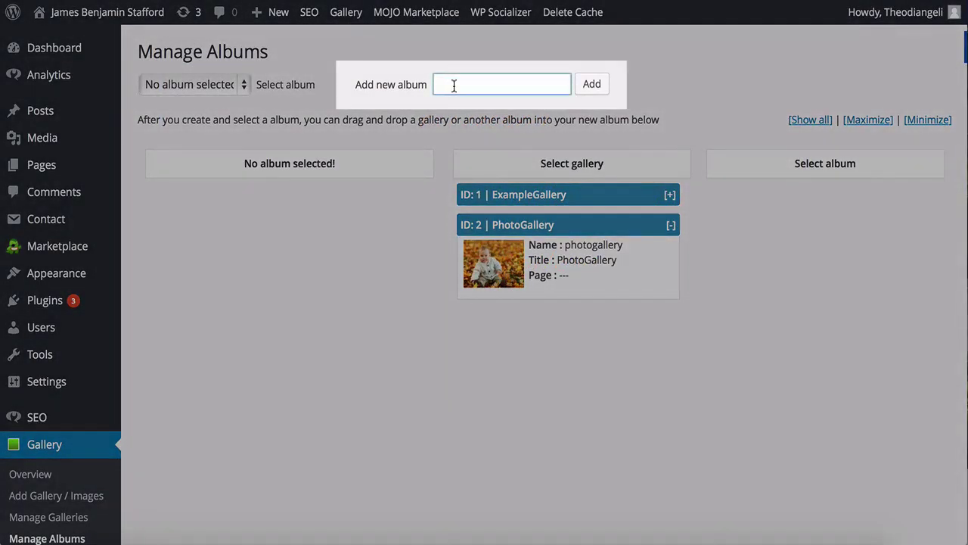
text(Album1)
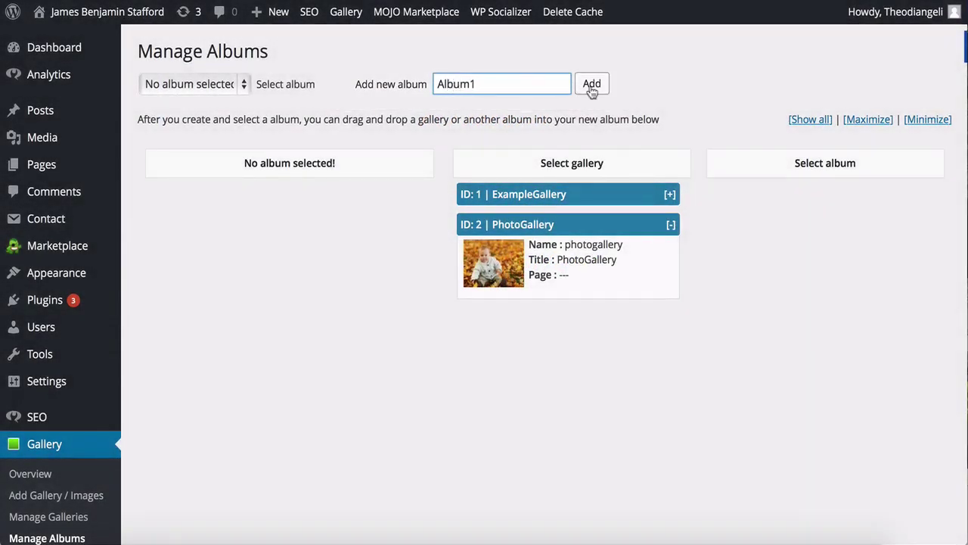
click(592, 84)
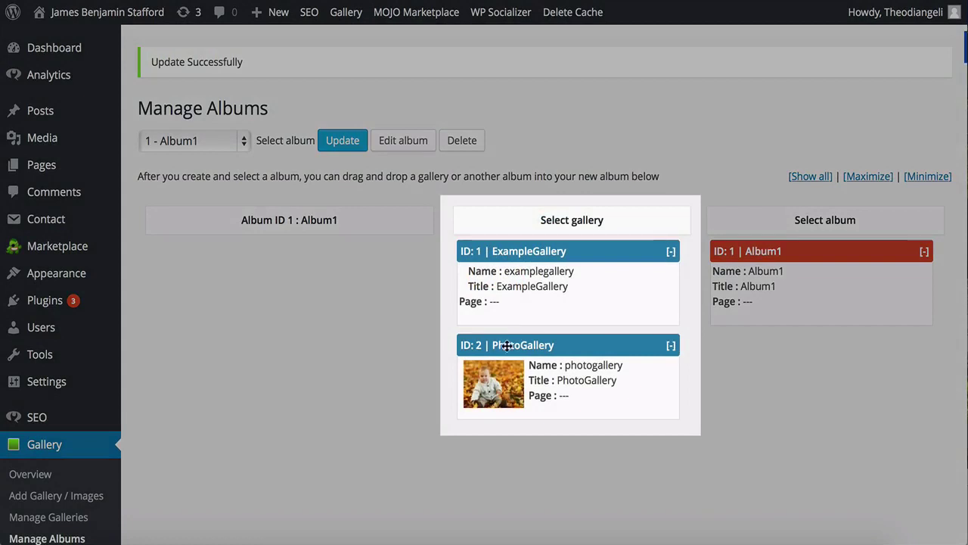
drag(507, 345, 237, 259)
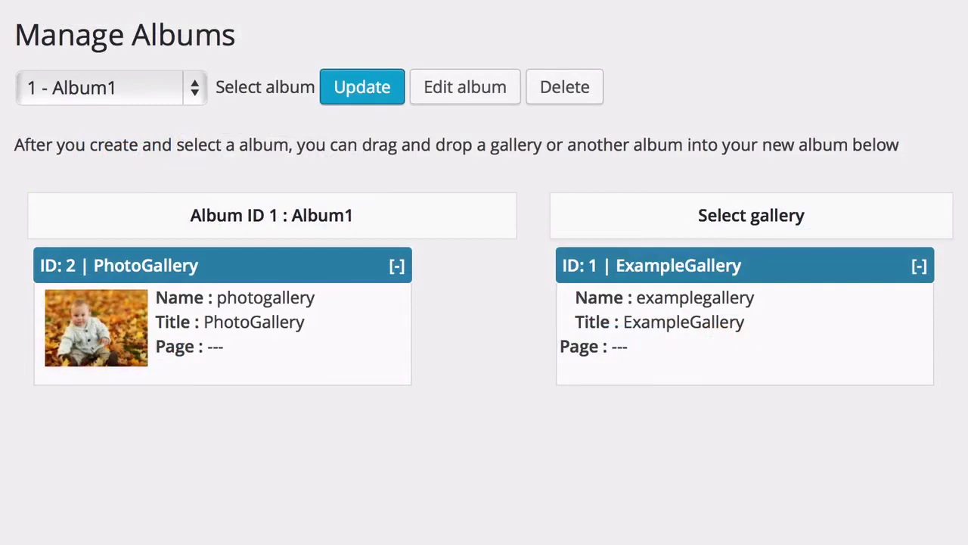
Step: Open the gallery's image tag management and examine its rename, delete and slug editing options
scroll(124, 329, down, 5)
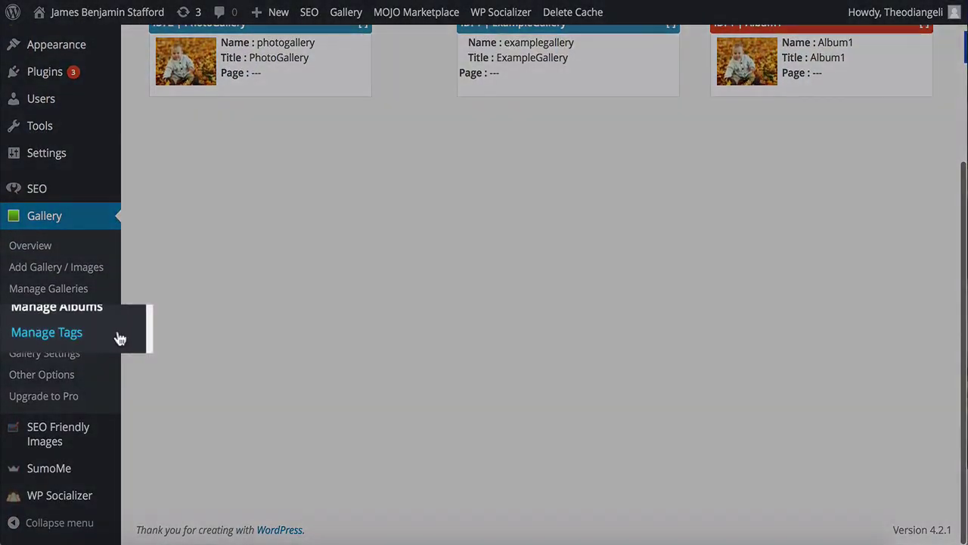
click(119, 337)
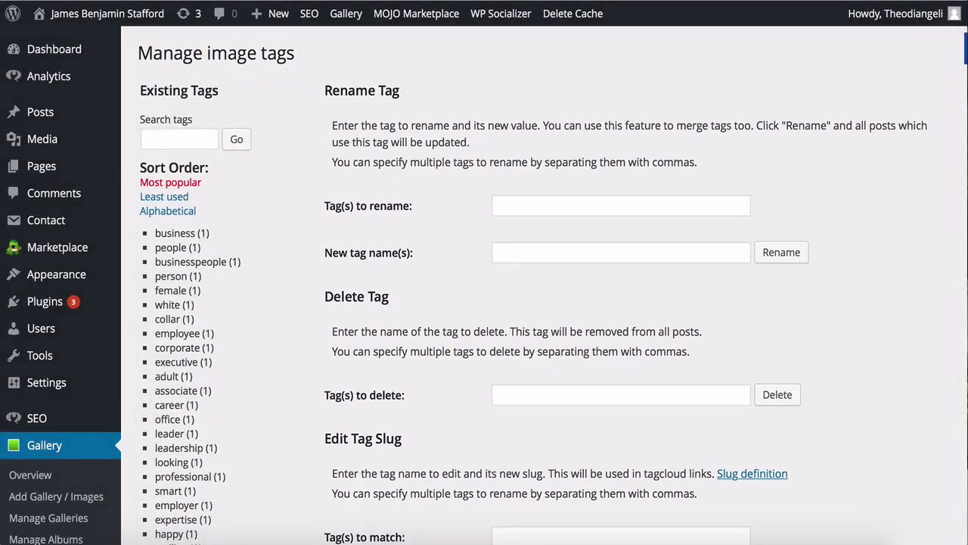
scroll(544, 303, down, 4)
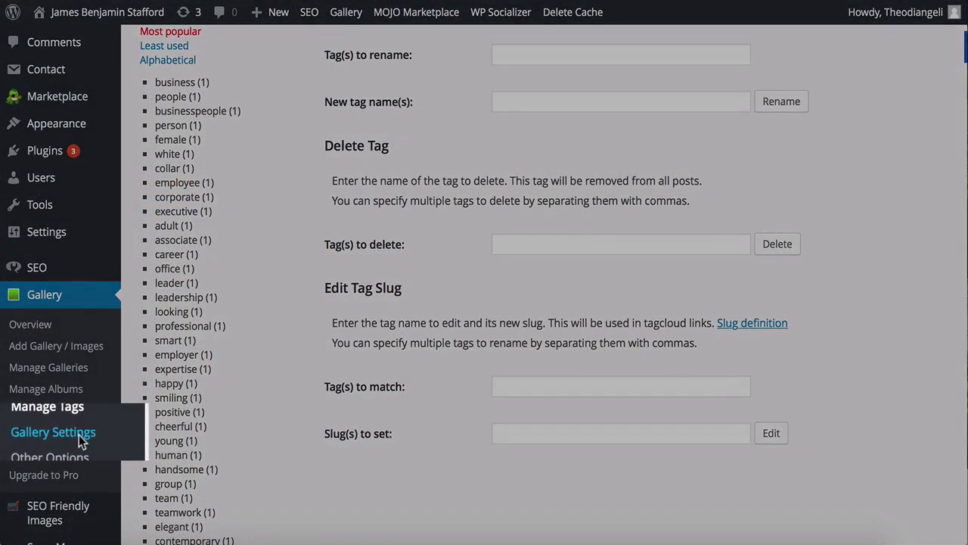
Step: Open Gallery Settings and try changing the NextGEN Basic Thumbnails images per page to 17 and the number of columns
click(79, 435)
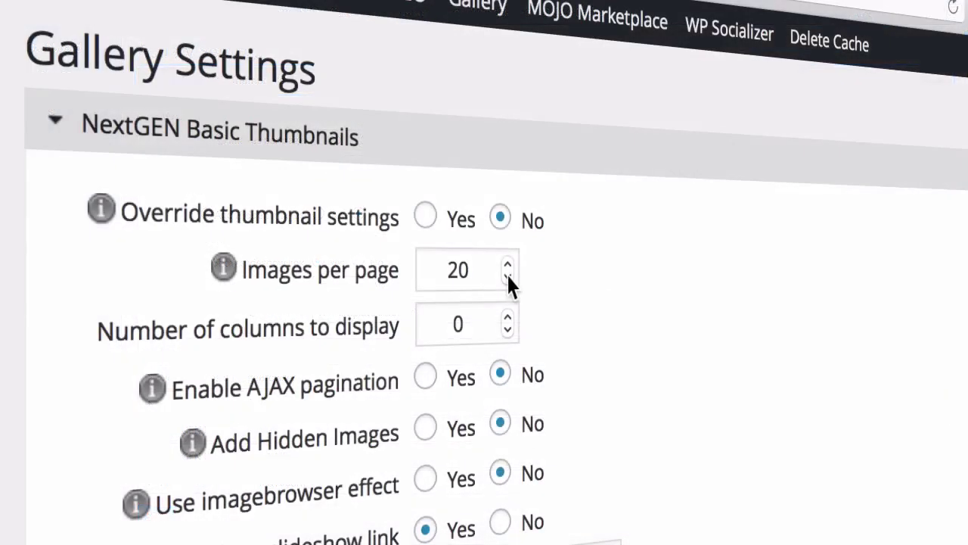
click(362, 143)
click(362, 144)
click(363, 144)
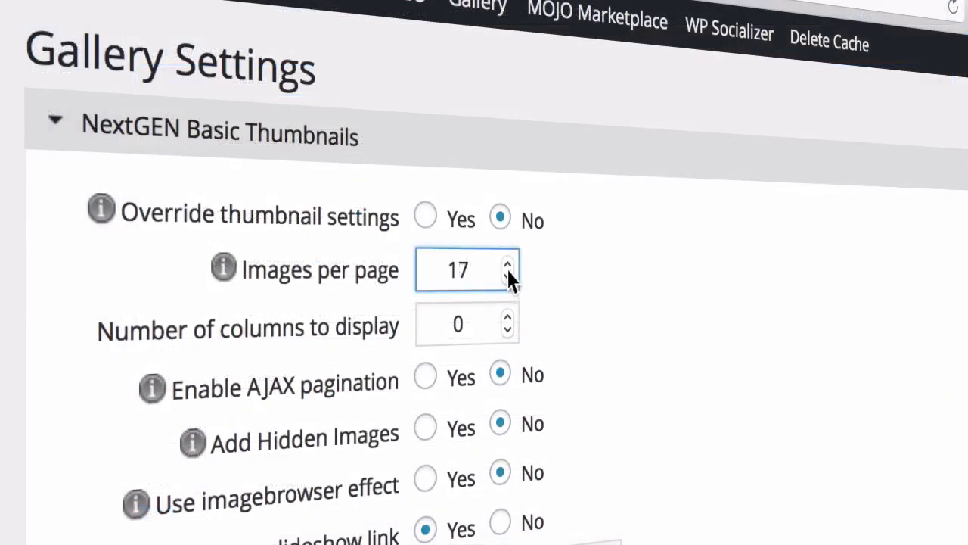
click(507, 267)
click(507, 266)
click(508, 267)
click(507, 318)
click(507, 334)
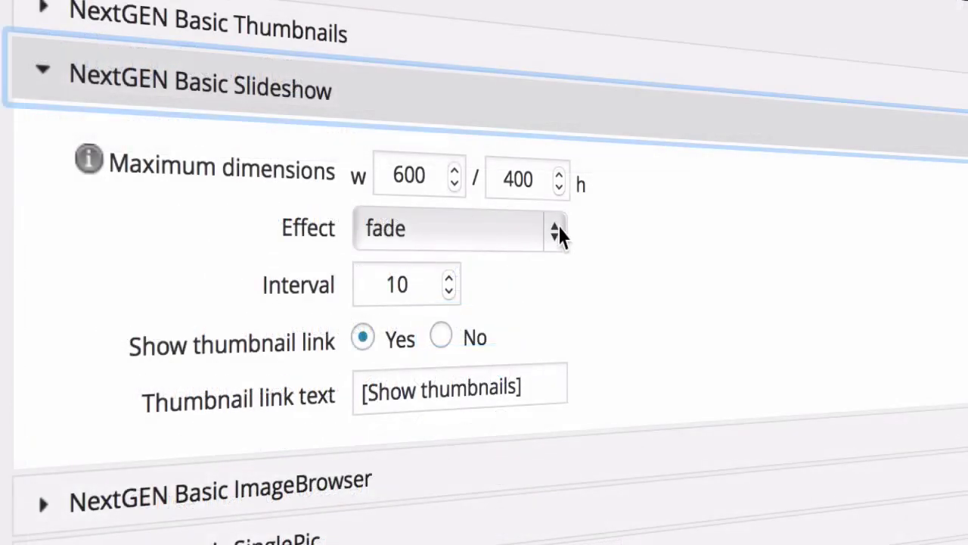
Step: Look through the NextGEN Basic Slideshow effects and try a shorter slideshow interval
click(557, 233)
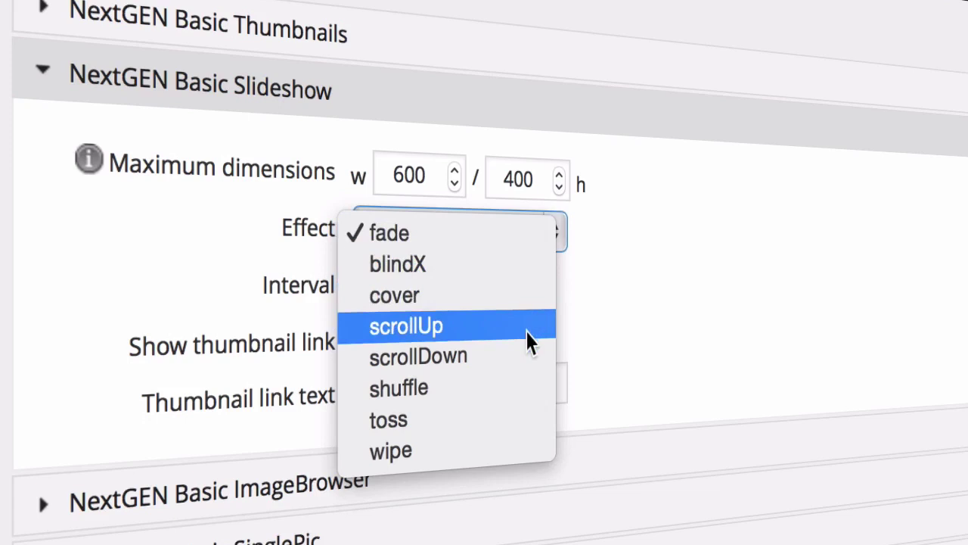
key(Escape)
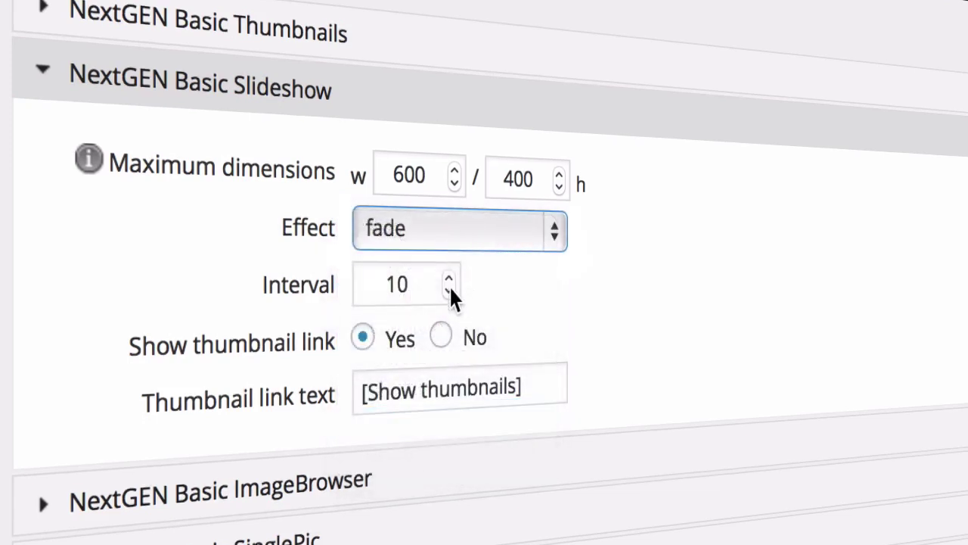
click(449, 287)
click(449, 287)
click(448, 279)
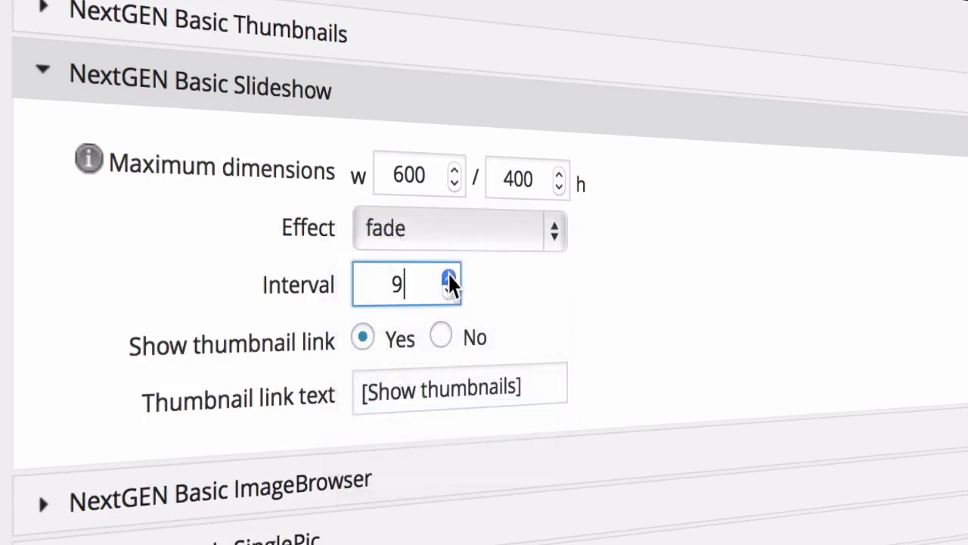
click(448, 277)
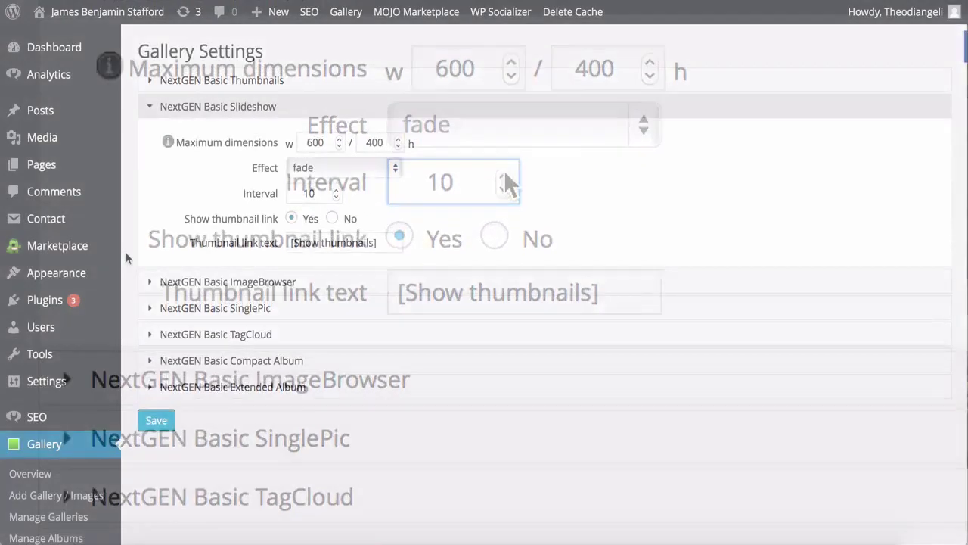
Step: Examine the gallery's Other Options, including thumbnails, lightbox effects, watermarks, styles and reset options
scroll(126, 251, down, 5)
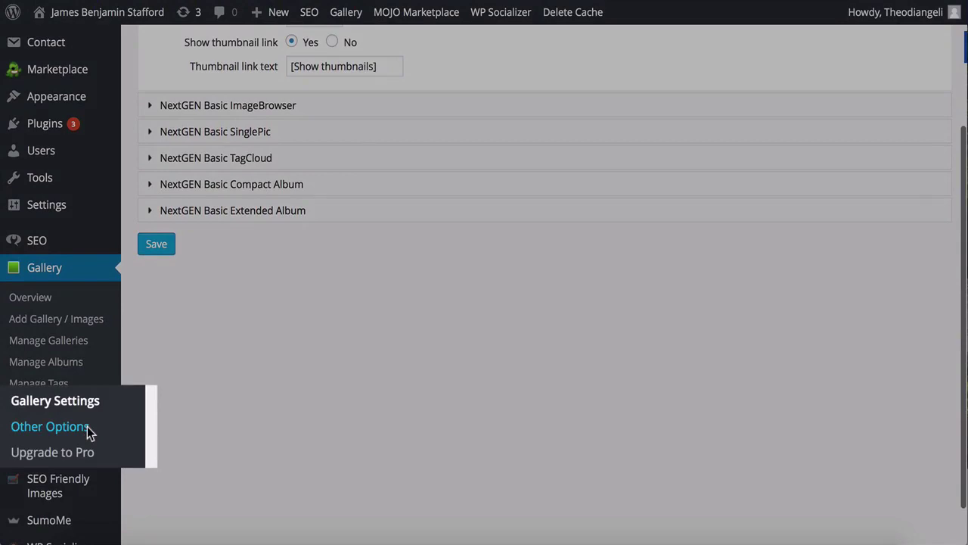
click(87, 430)
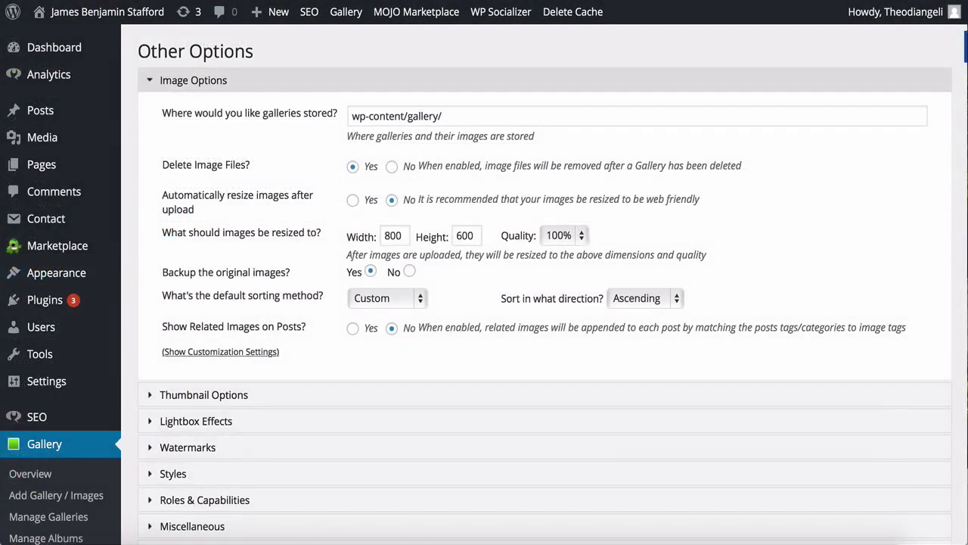
click(148, 394)
click(146, 278)
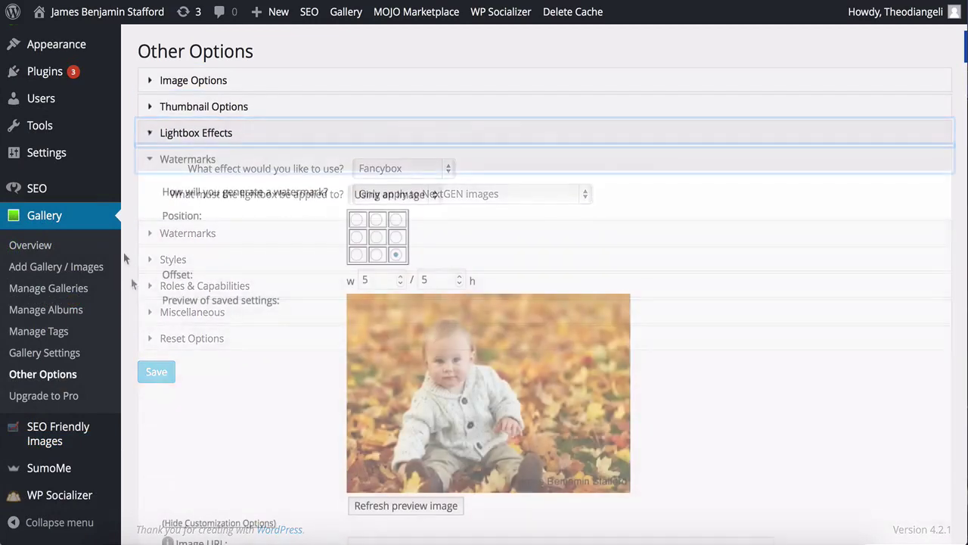
scroll(124, 254, down, 2)
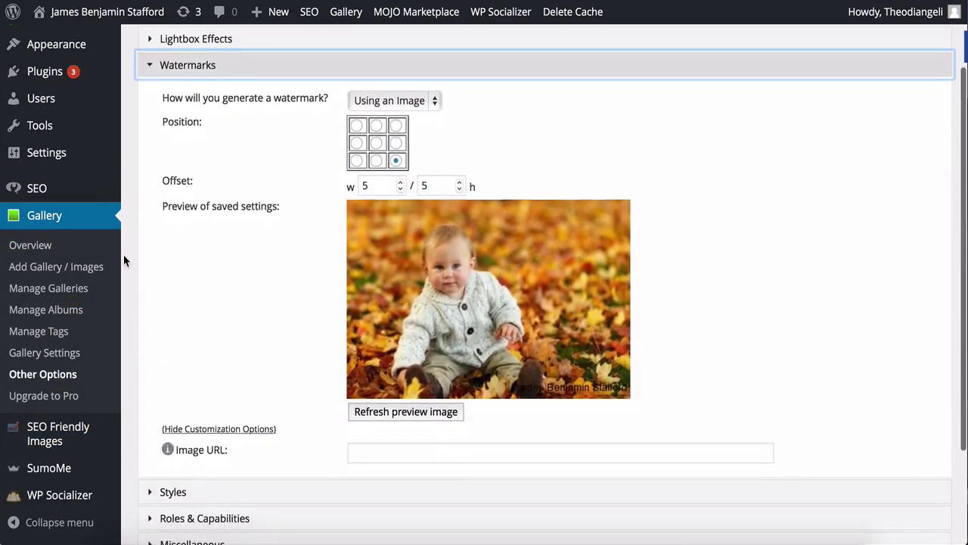
click(146, 491)
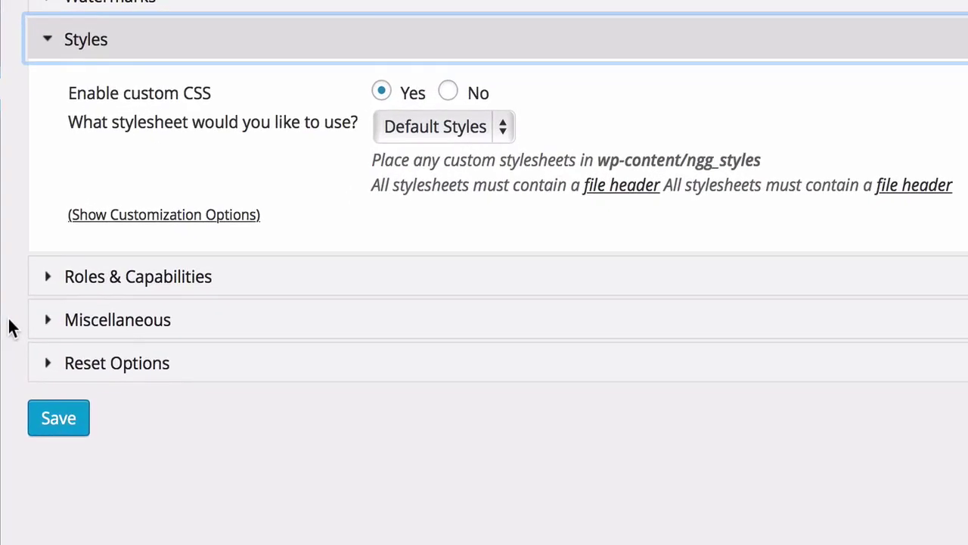
click(47, 366)
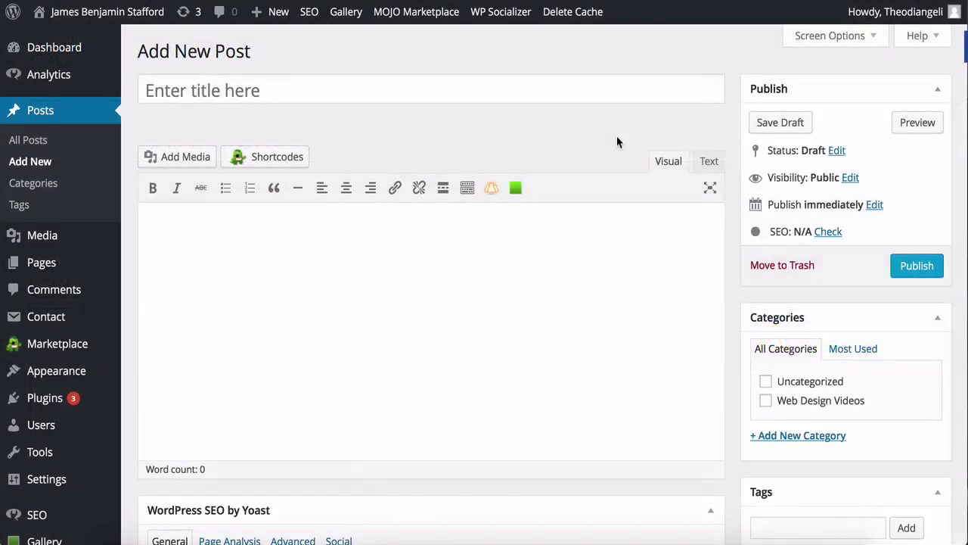
Step: Start adding a gallery to the new post as a NextGEN Basic Slideshow with PhotoGallery as its source
click(515, 191)
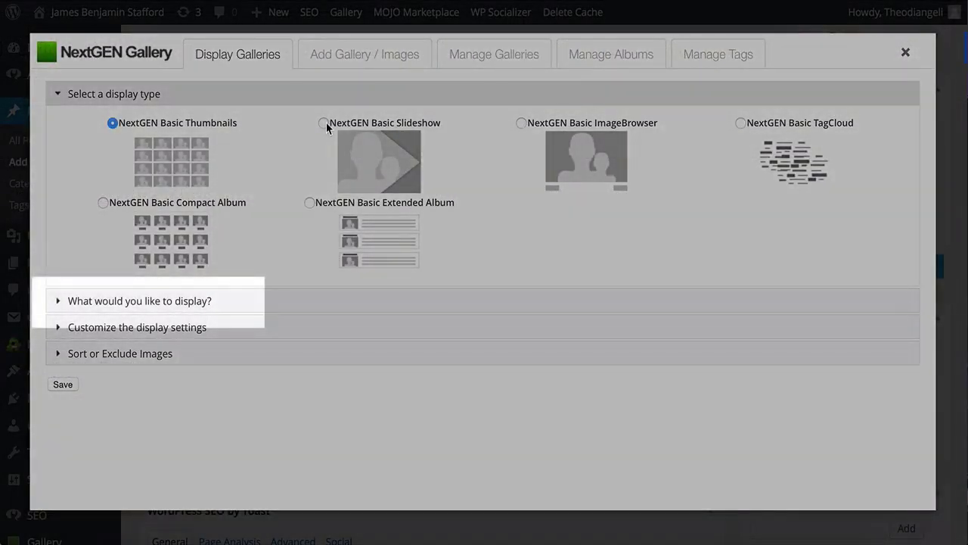
click(325, 122)
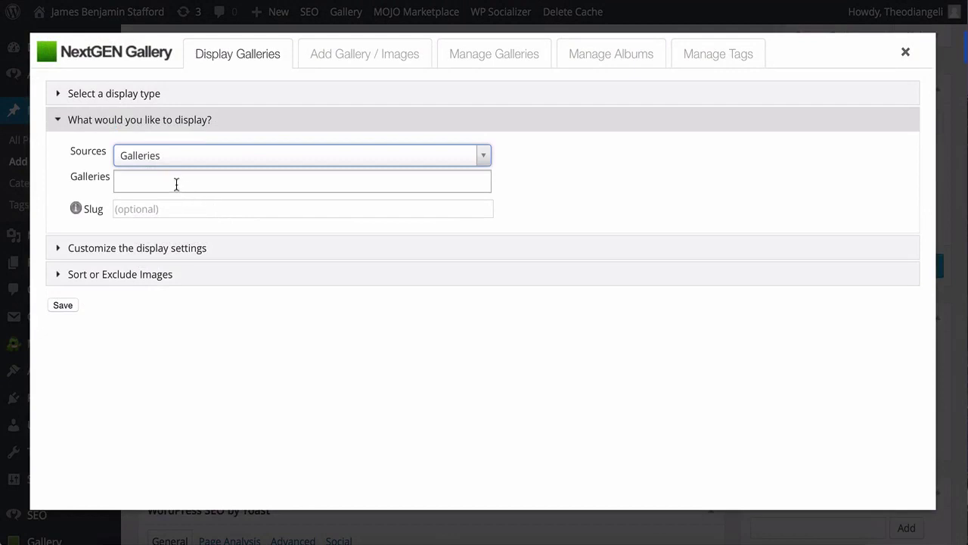
click(174, 183)
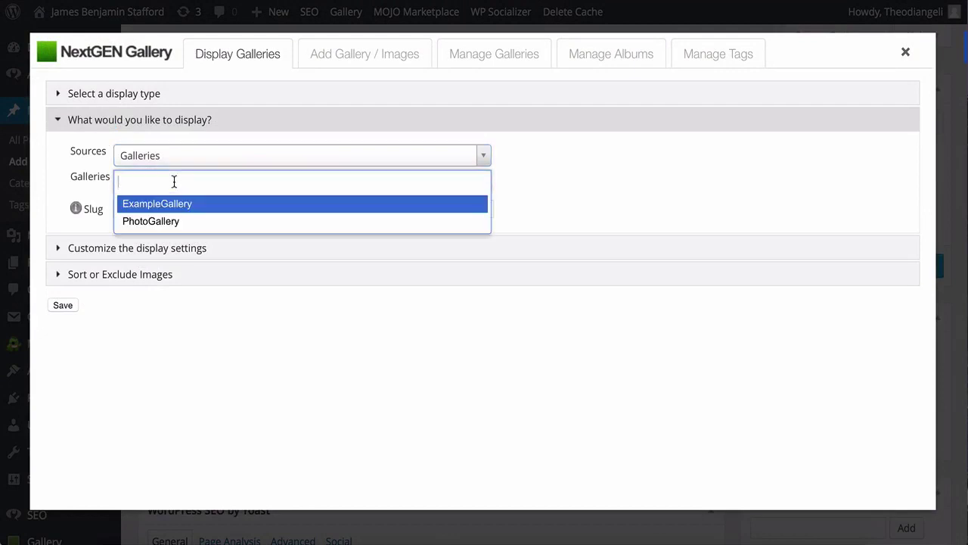
click(155, 226)
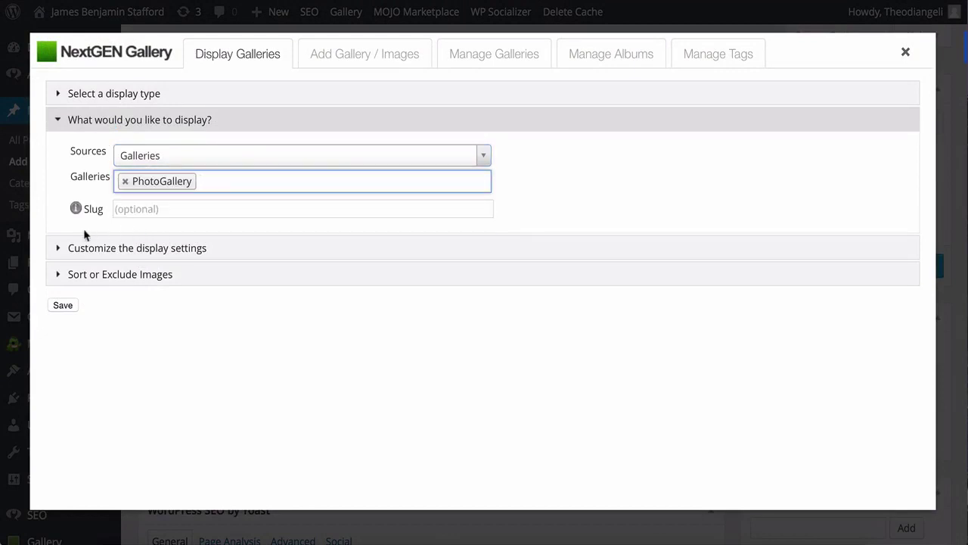
Step: Review the slideshow's display and image sorting settings, then insert it and publish the post titled "NextGen Gallery Plugin"
click(58, 252)
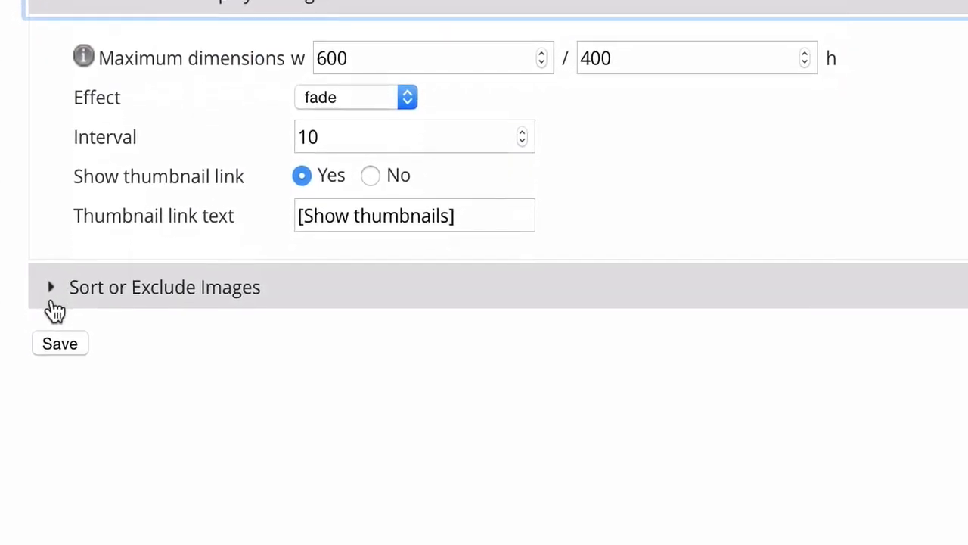
click(44, 447)
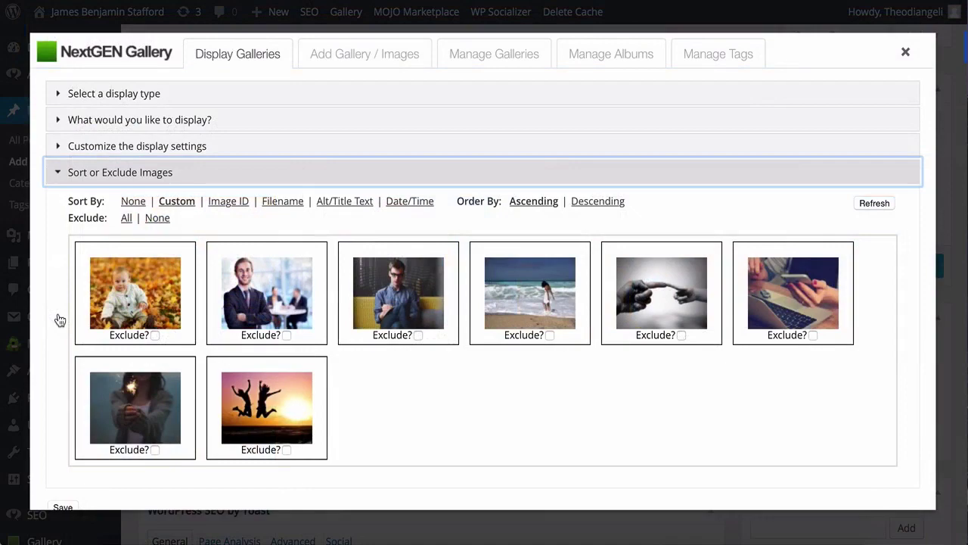
scroll(57, 313, down, 2)
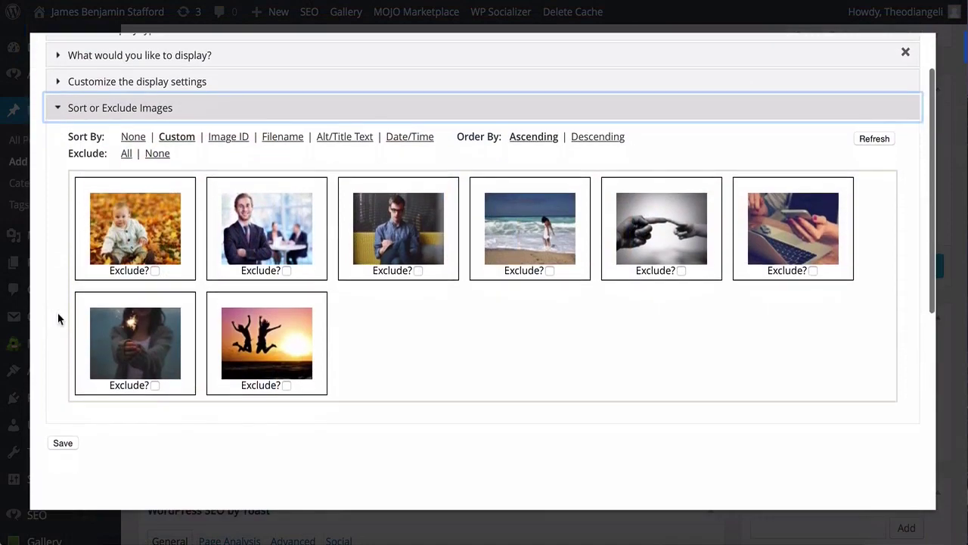
click(63, 444)
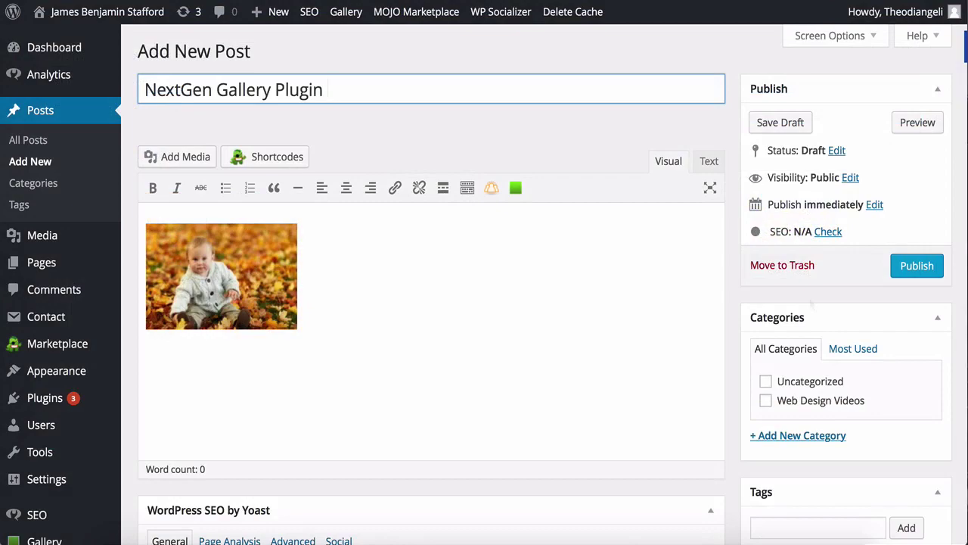
click(916, 268)
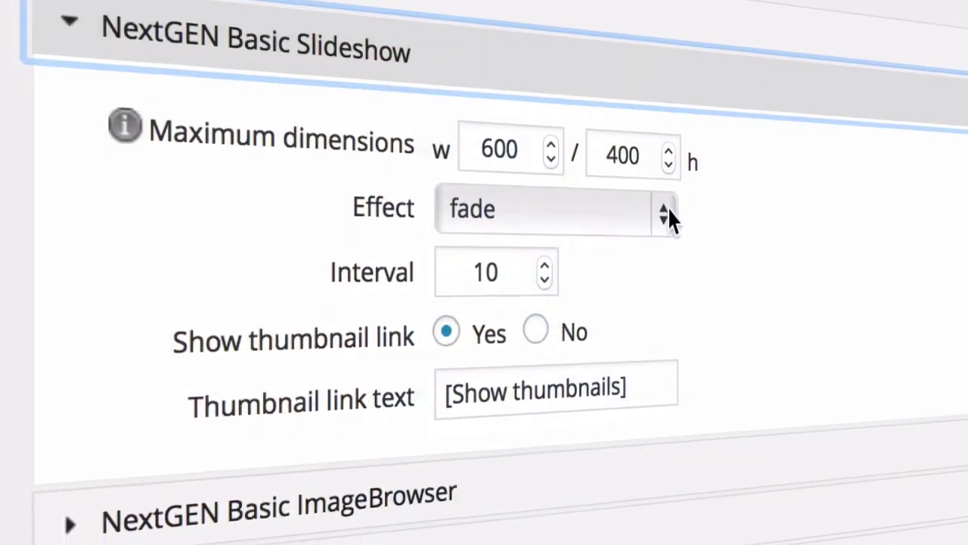
Step: Open the effect choices in the NextGEN Basic Slideshow settings
click(668, 210)
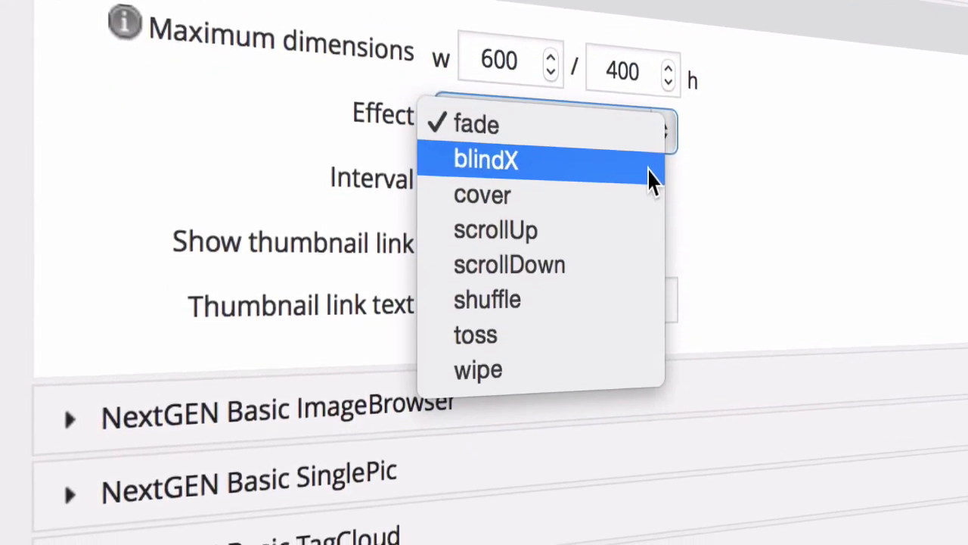